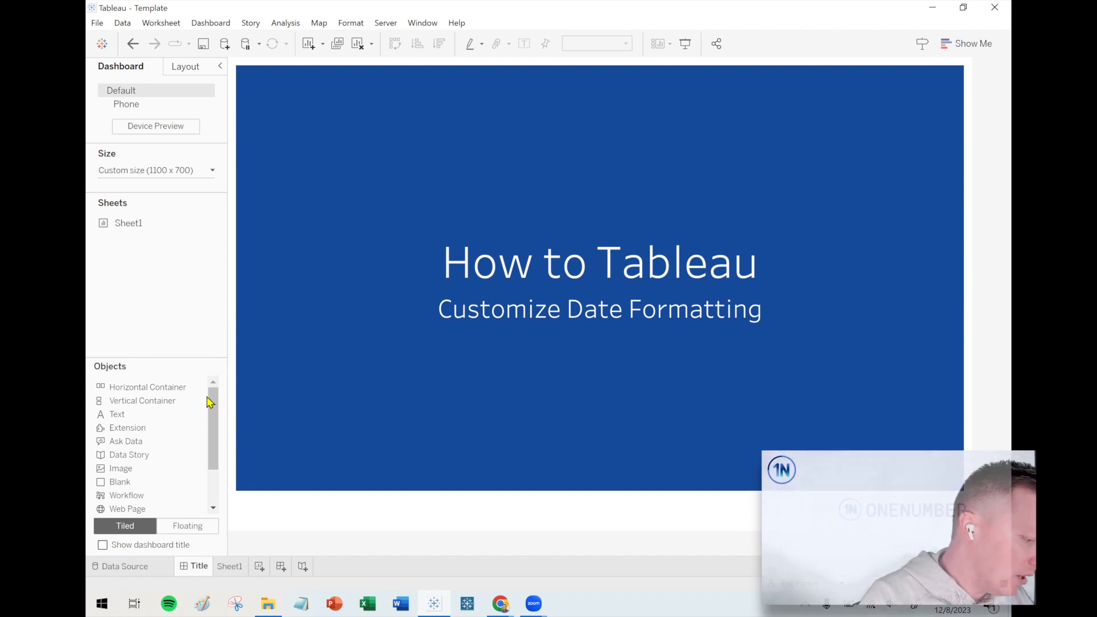
Leave the Title dashboard for Sheet1's Order Count by Day bar chart.
left_click(234, 568)
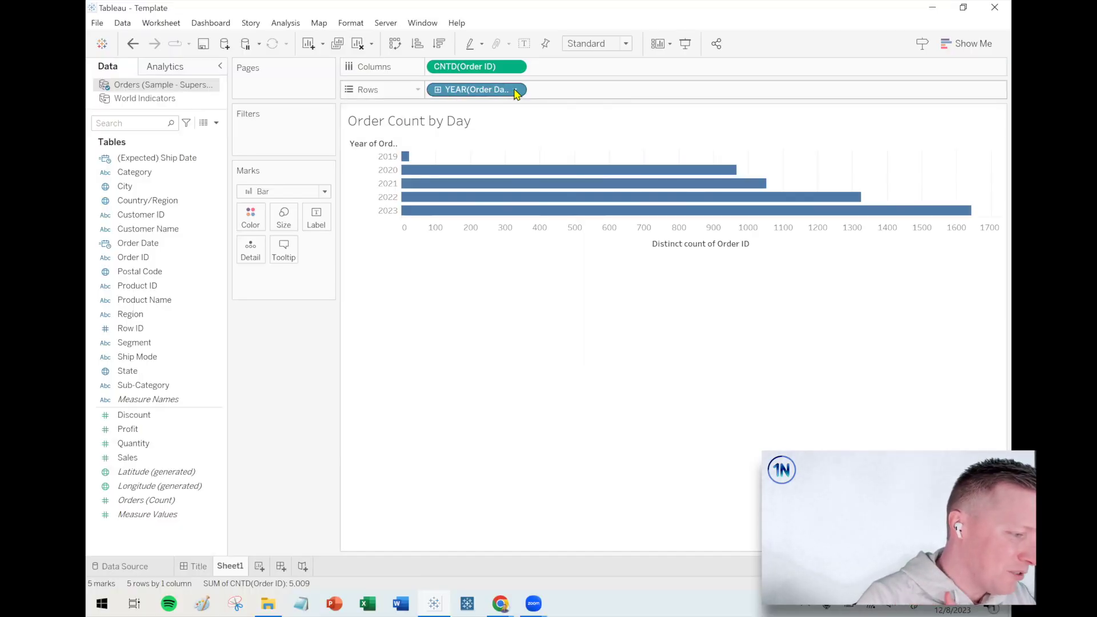
Open the Custom Date dialog for the YEAR(Order Date) pill on Rows via More > Custom.
left_click(516, 91)
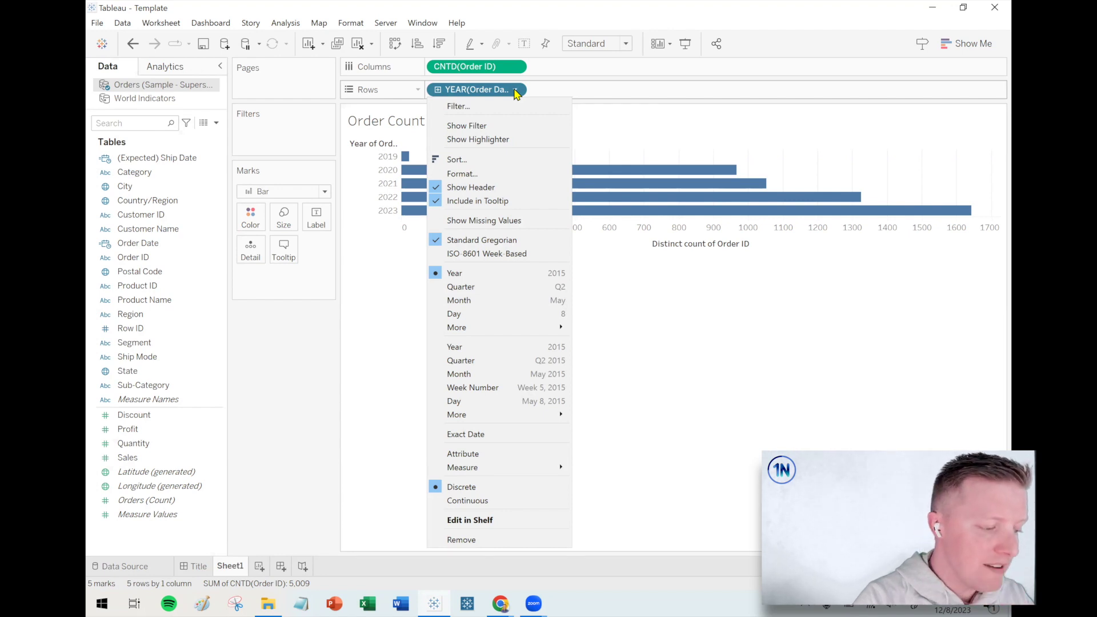
left_click(489, 318)
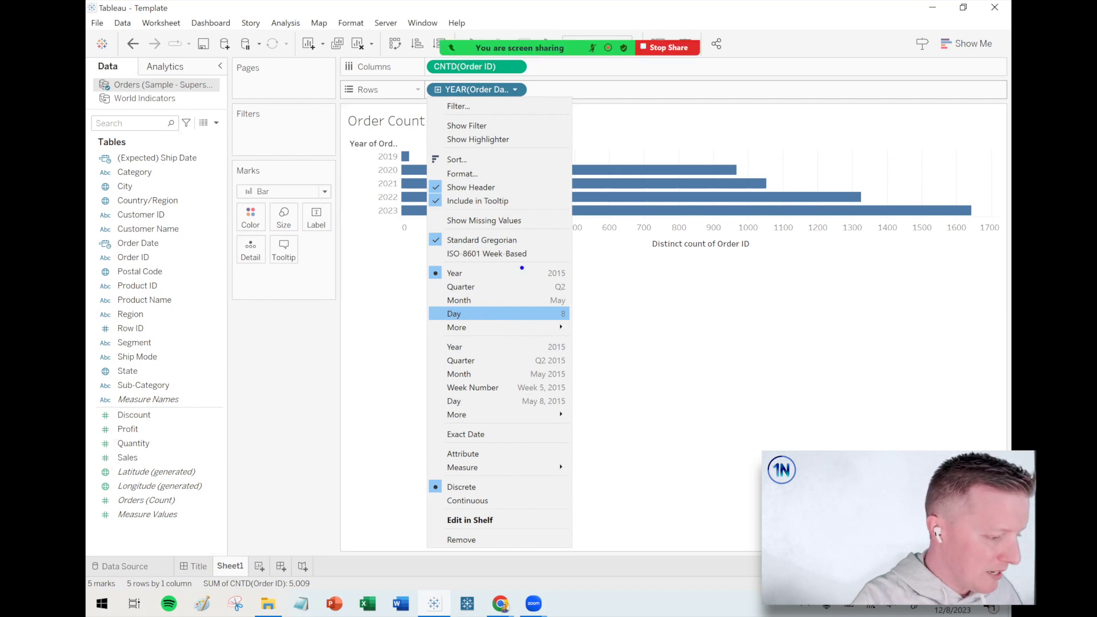
mouse_move(559, 261)
left_mouse_down()
mouse_move(589, 311)
mouse_move(558, 324)
left_mouse_up()
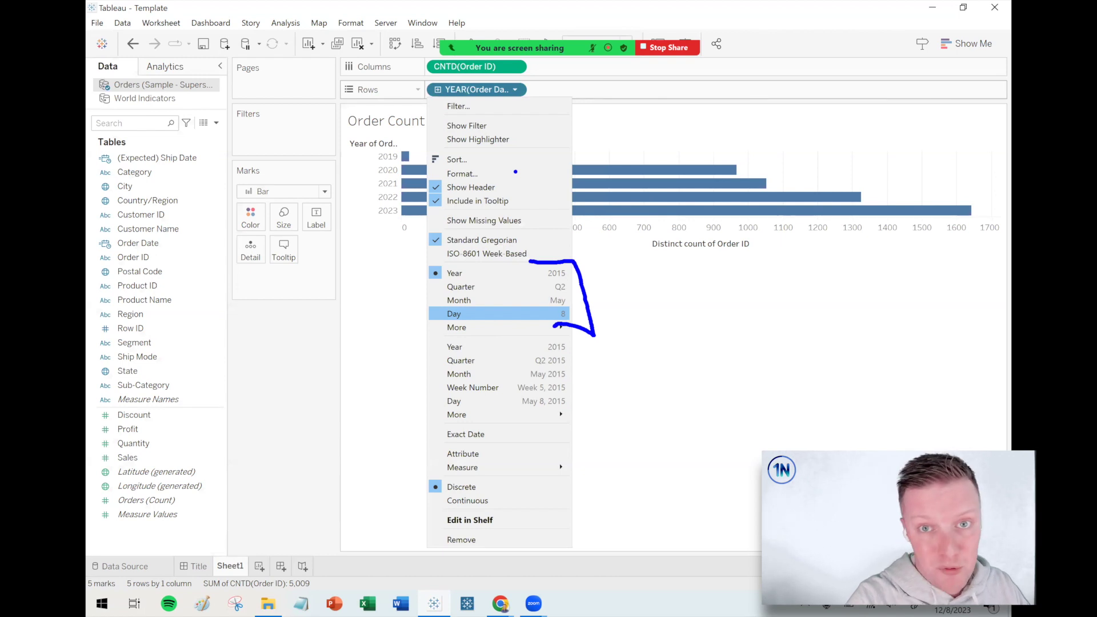
left_click(505, 97)
left_click(514, 90)
mouse_move(493, 329)
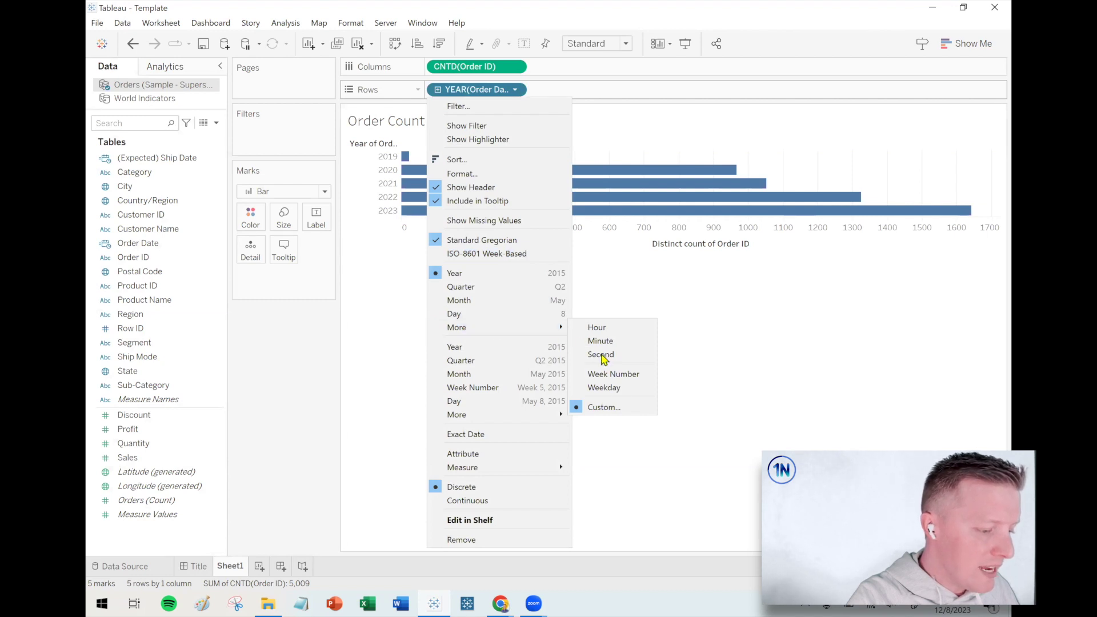
left_click(620, 407)
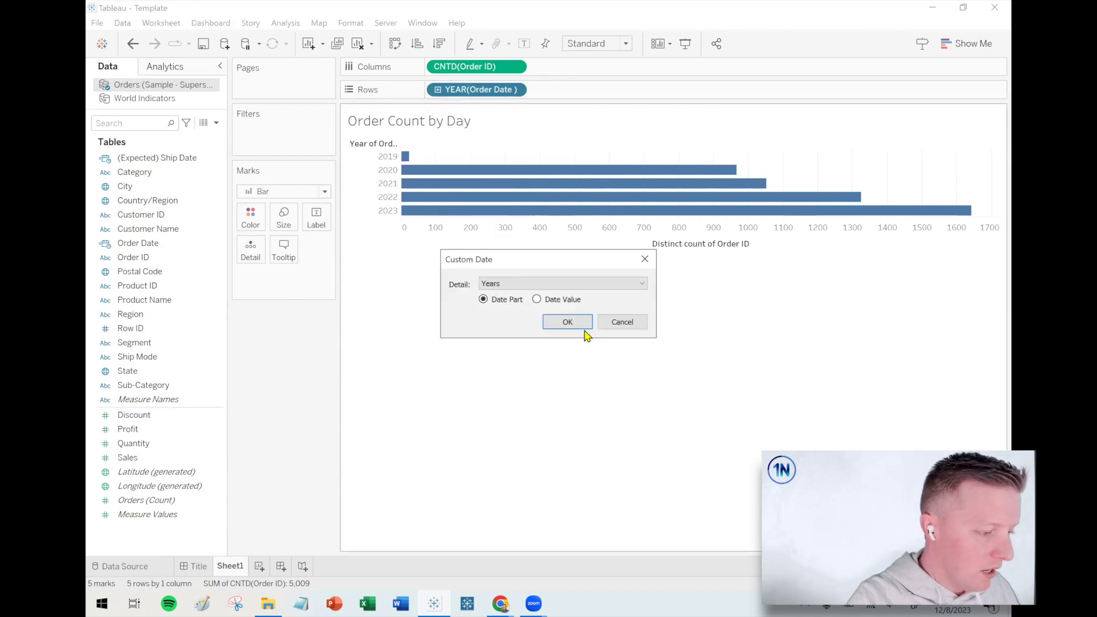
Set the Order Date detail to Month / Day / Year, turning the Rows pill into MDY(Order Date).
left_click(566, 284)
left_click(536, 392)
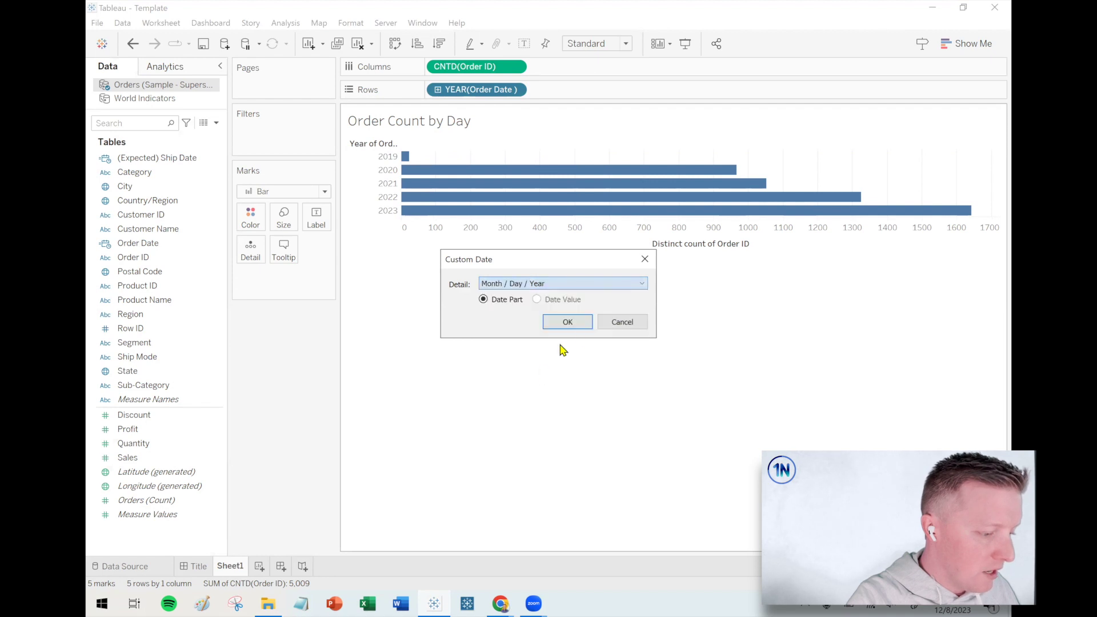
left_click(581, 322)
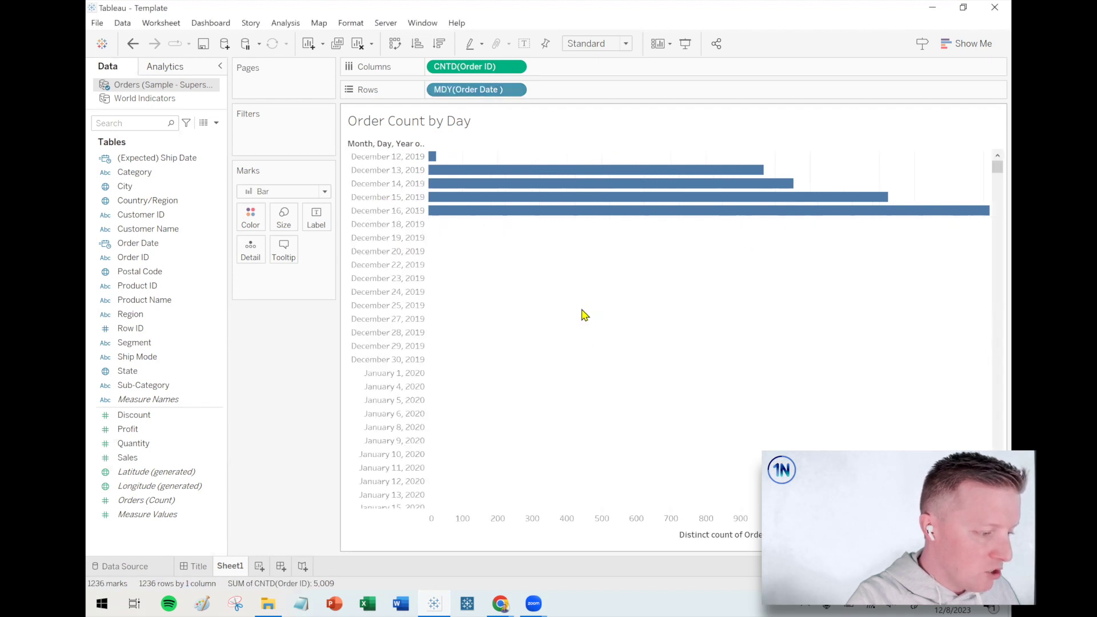
left_click(515, 90)
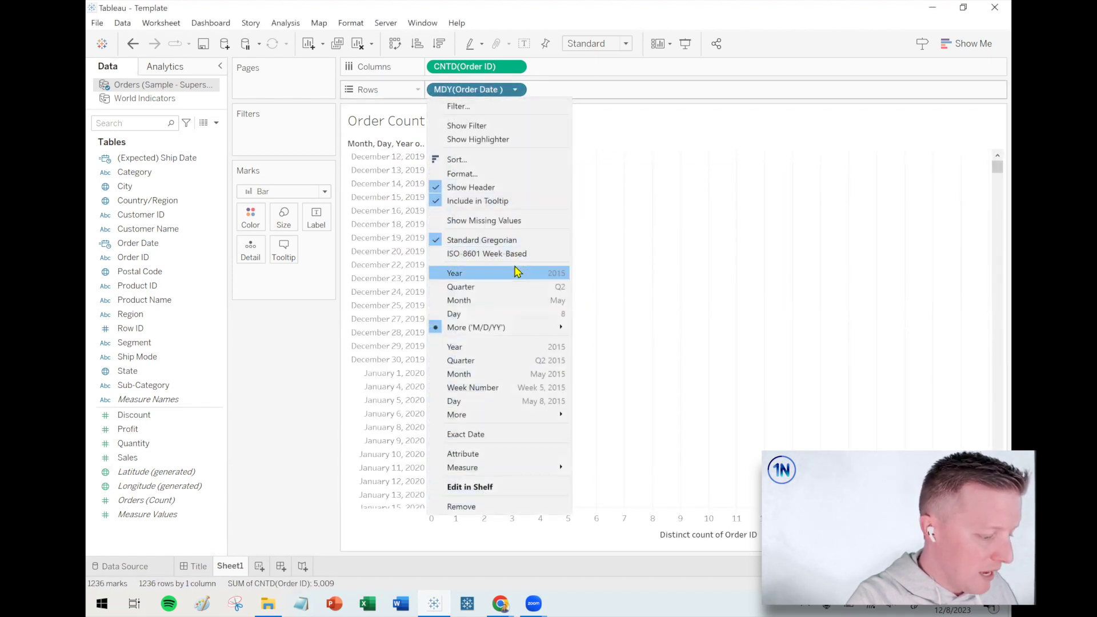
left_click_drag(415, 261, 582, 338)
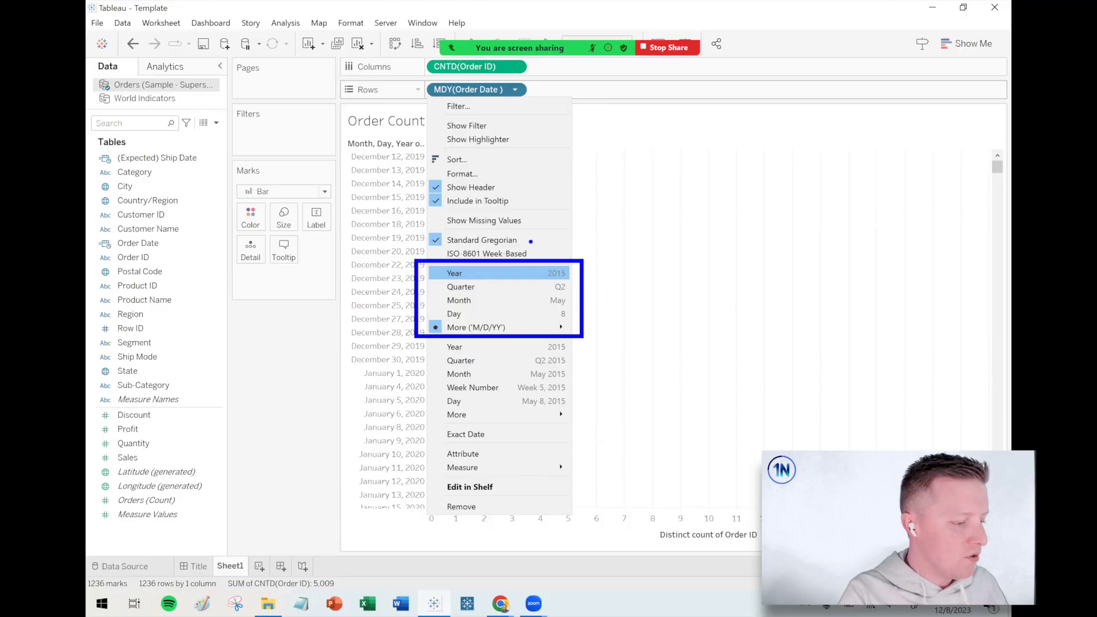
left_click(391, 213)
Open the Format pane for date headers like December 16, 2019 and view its date formats.
right_click(399, 213)
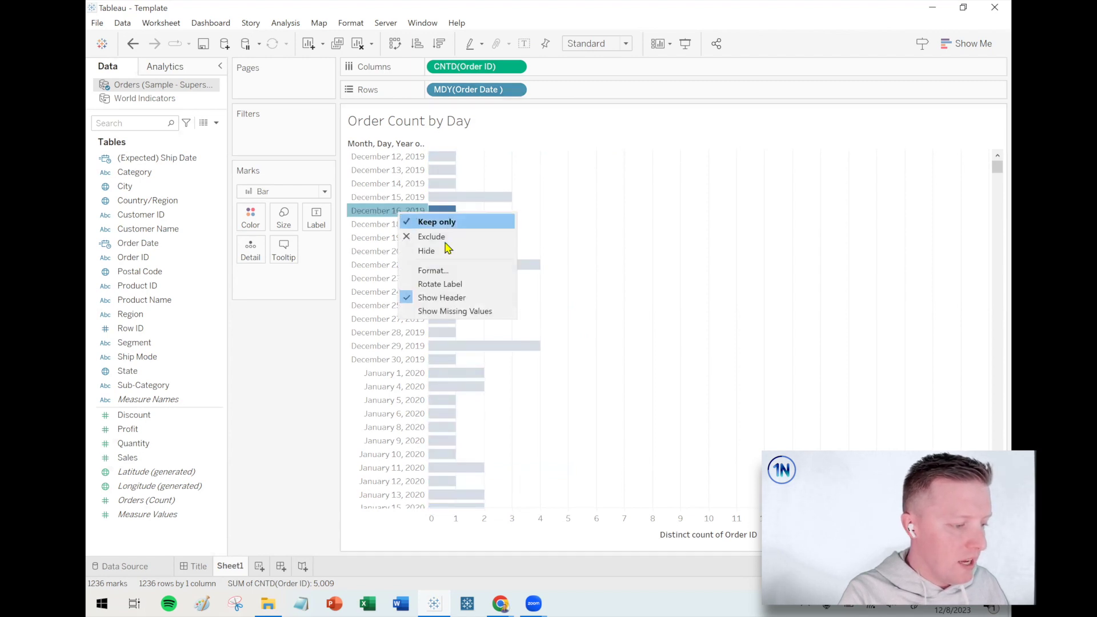
left_click(458, 271)
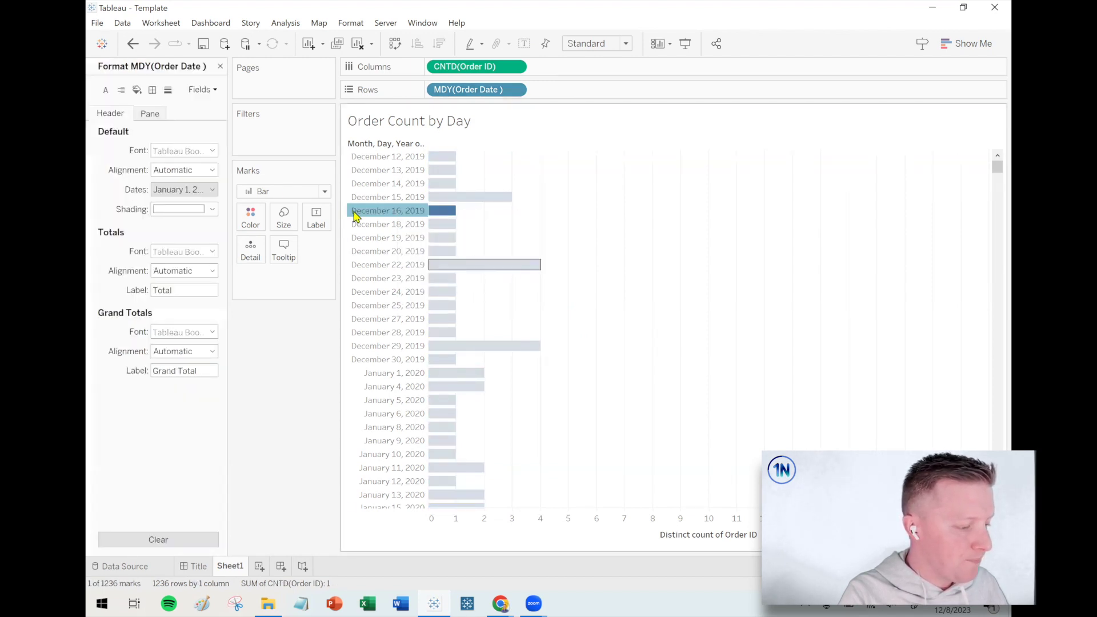
left_click(189, 194)
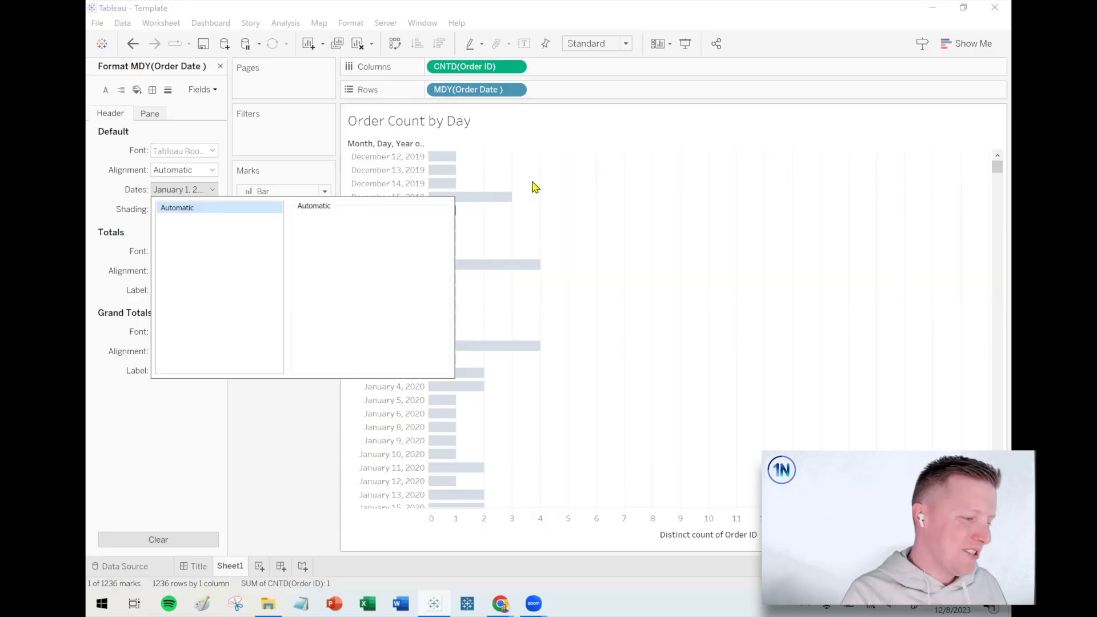
Make the Rows pill a continuous DAY(Order Date), giving a date axis from Oct 2019 to Oct 2023.
left_click(387, 213)
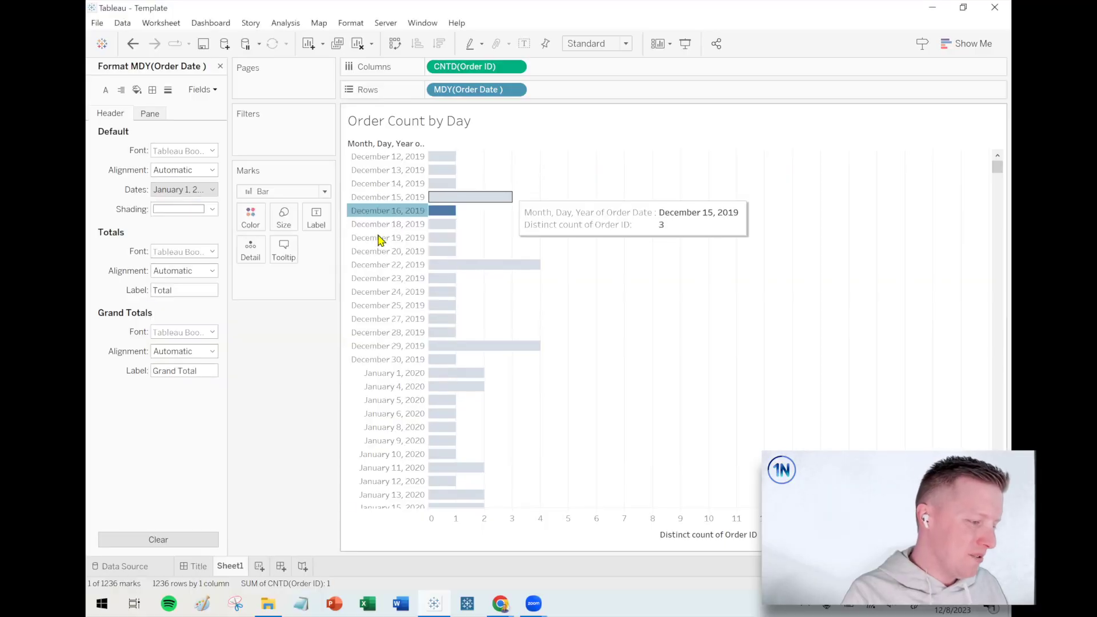
left_click(514, 90)
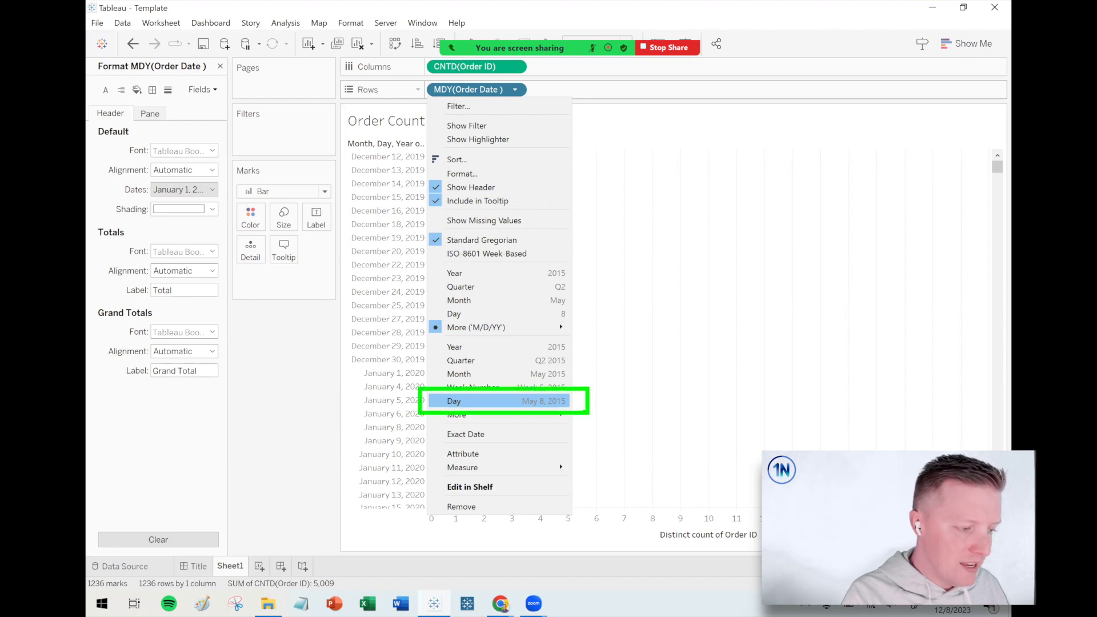
left_click(453, 401)
left_click(516, 92)
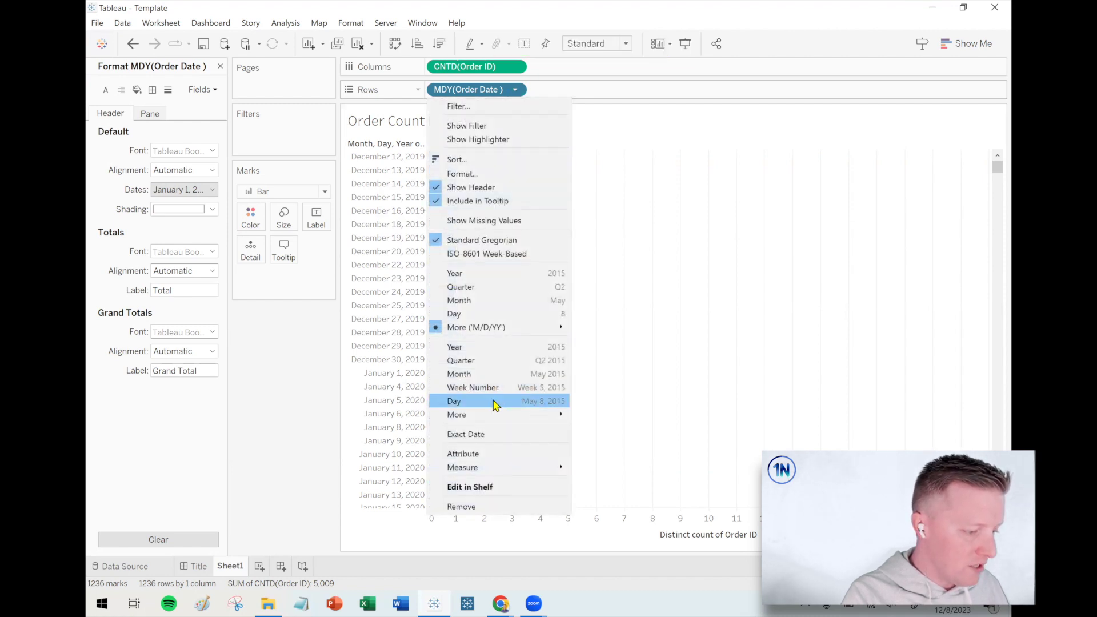
left_click(493, 398)
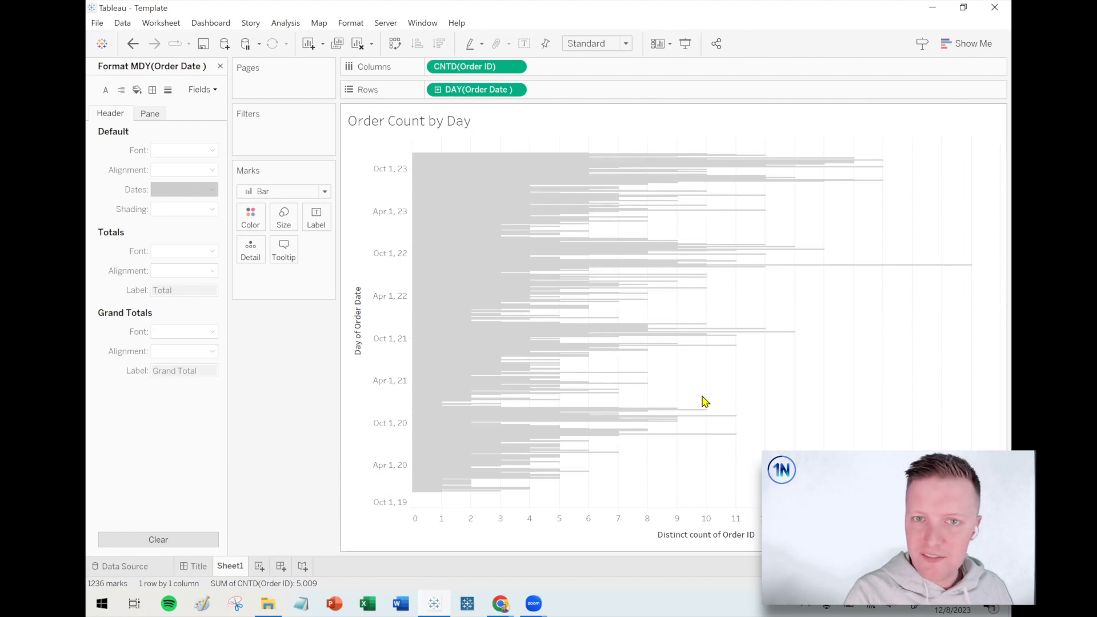
left_click(517, 90)
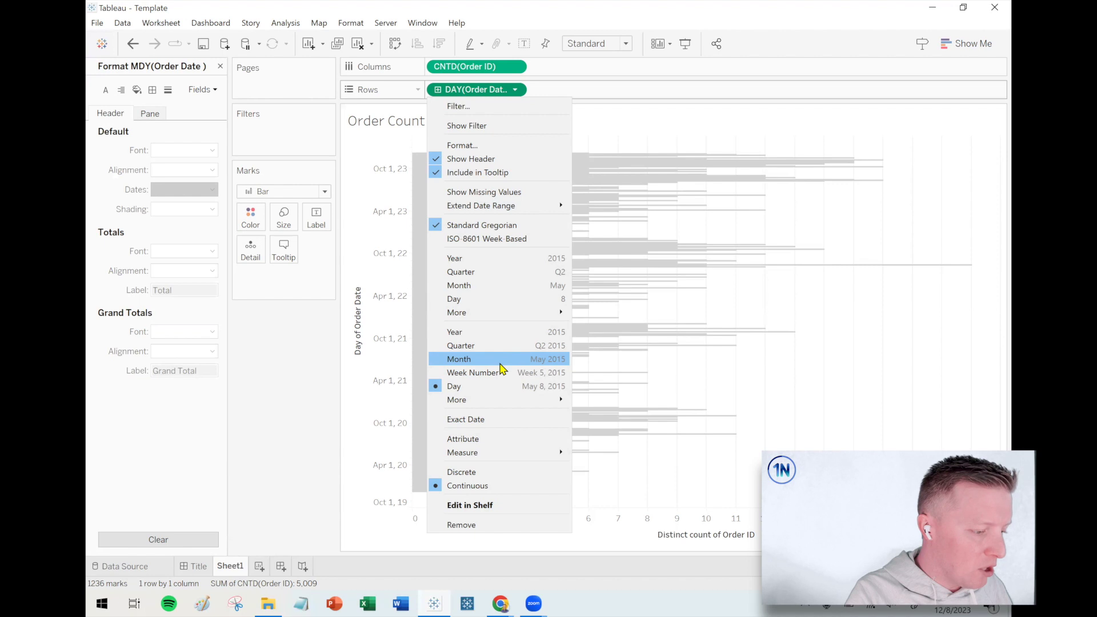
mouse_move(467, 248)
left_mouse_down()
mouse_move(581, 243)
mouse_move(585, 317)
left_mouse_up()
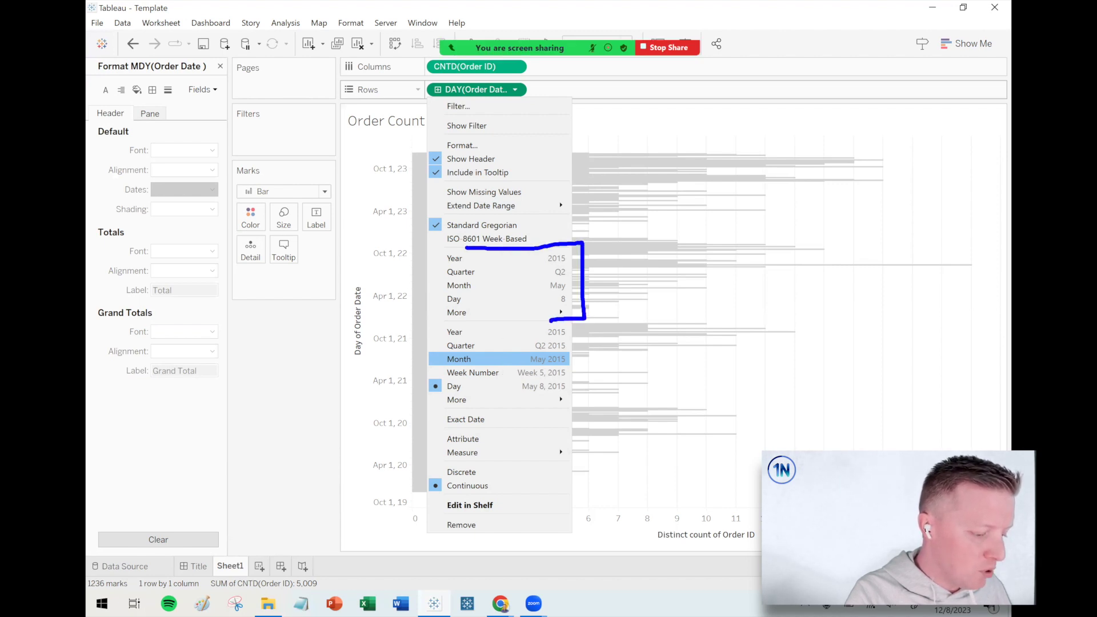
mouse_move(551, 324)
left_mouse_down()
mouse_move(618, 324)
mouse_move(619, 395)
mouse_move(561, 405)
left_mouse_up()
left_click_drag(457, 472, 479, 473)
left_click_drag(440, 427, 375, 337)
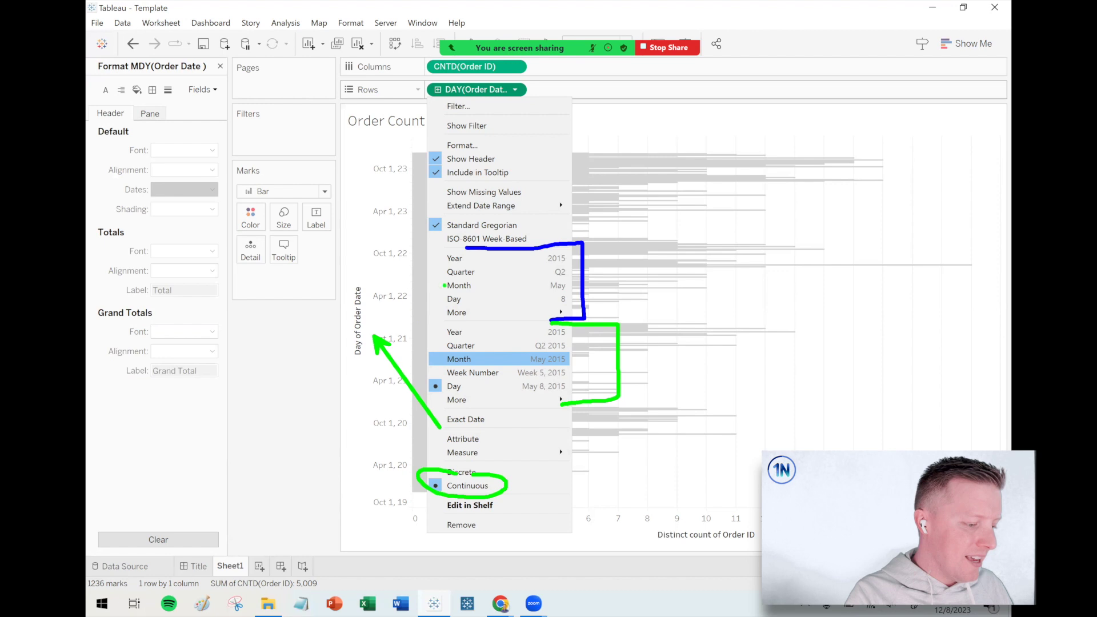
key("Escape")
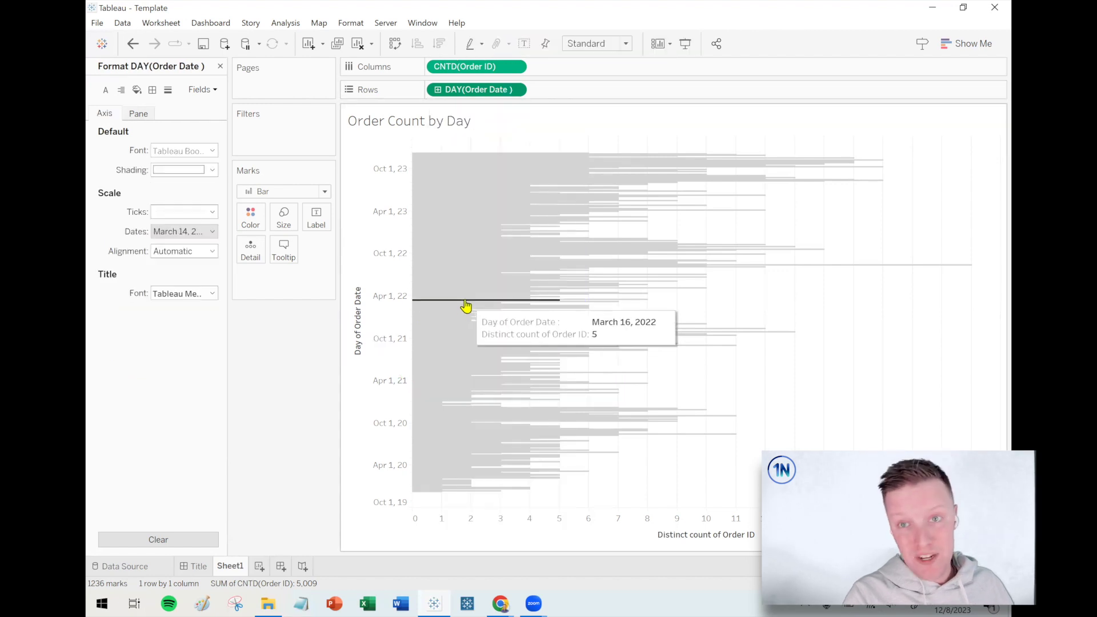
Switch the DAY(Order Date) pill to Discrete, listing one bar per date from December 12, 2019.
left_click(515, 91)
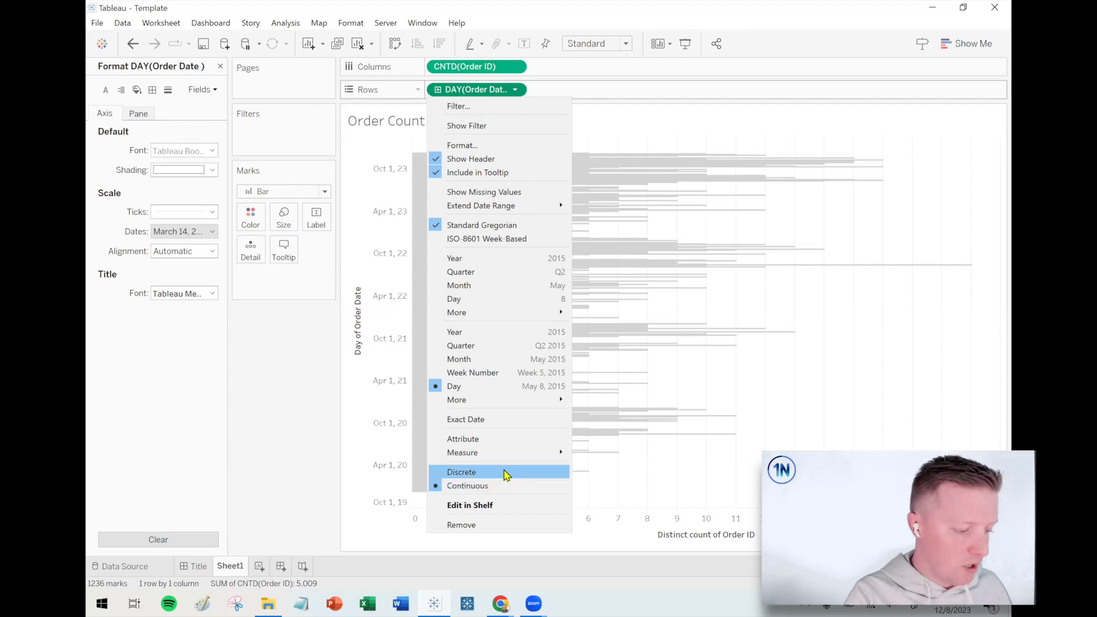
left_click(506, 473)
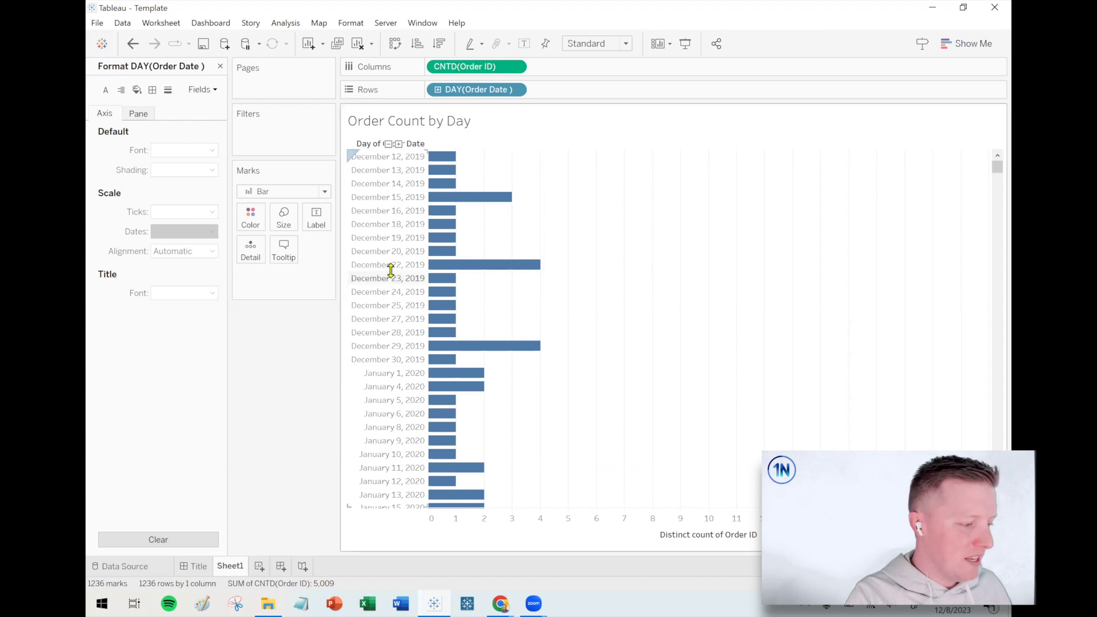
Try the 3/14/01 and 14-Mar-01 header date formats, then choose Custom (dd-mmm-yy).
right_click(421, 243)
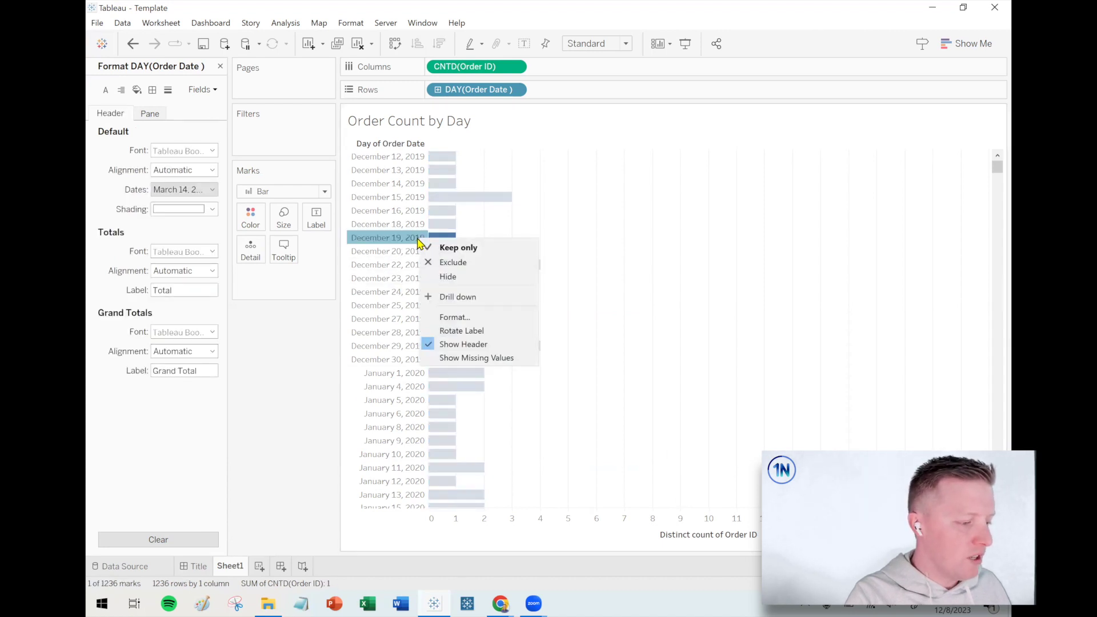
left_click(468, 319)
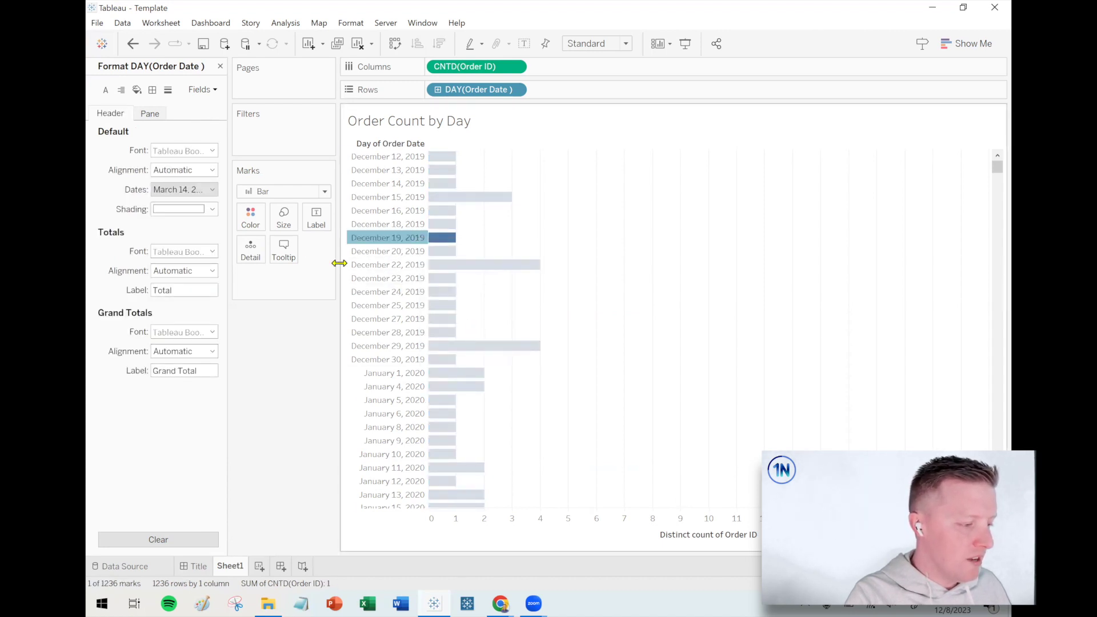
left_click(212, 190)
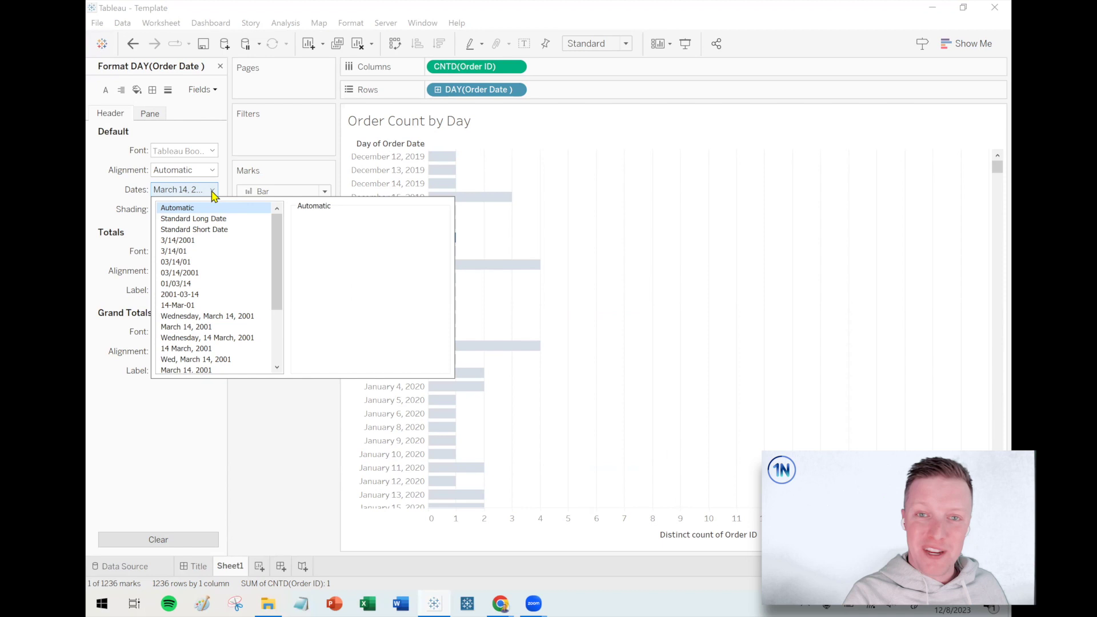
left_click(188, 251)
left_click_drag(276, 270, 280, 304)
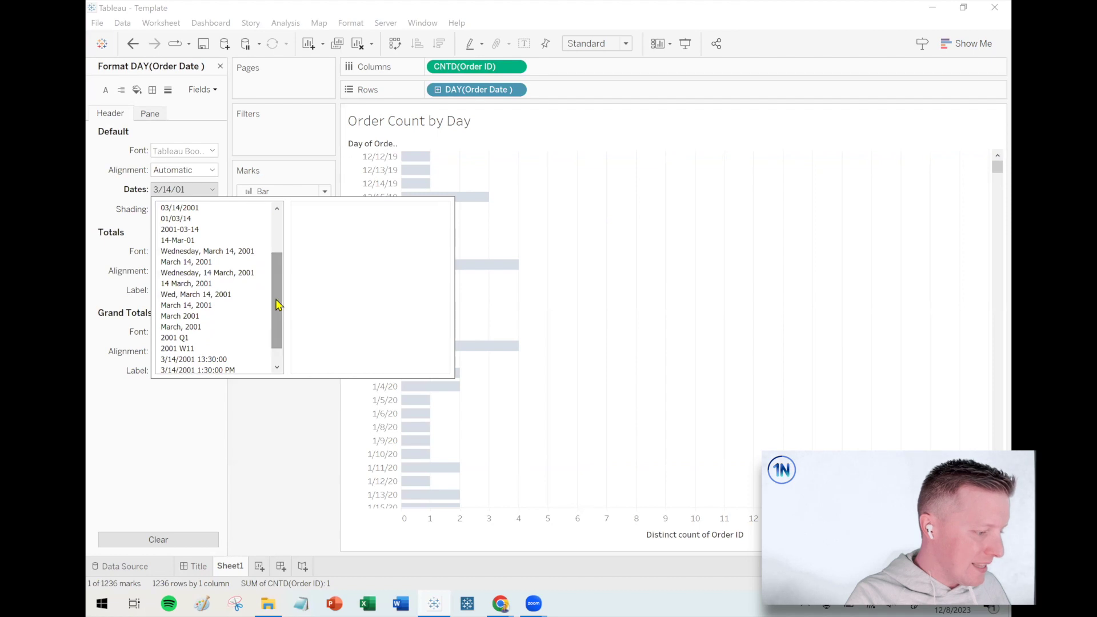
left_click(184, 240)
left_click_drag(281, 260, 284, 303)
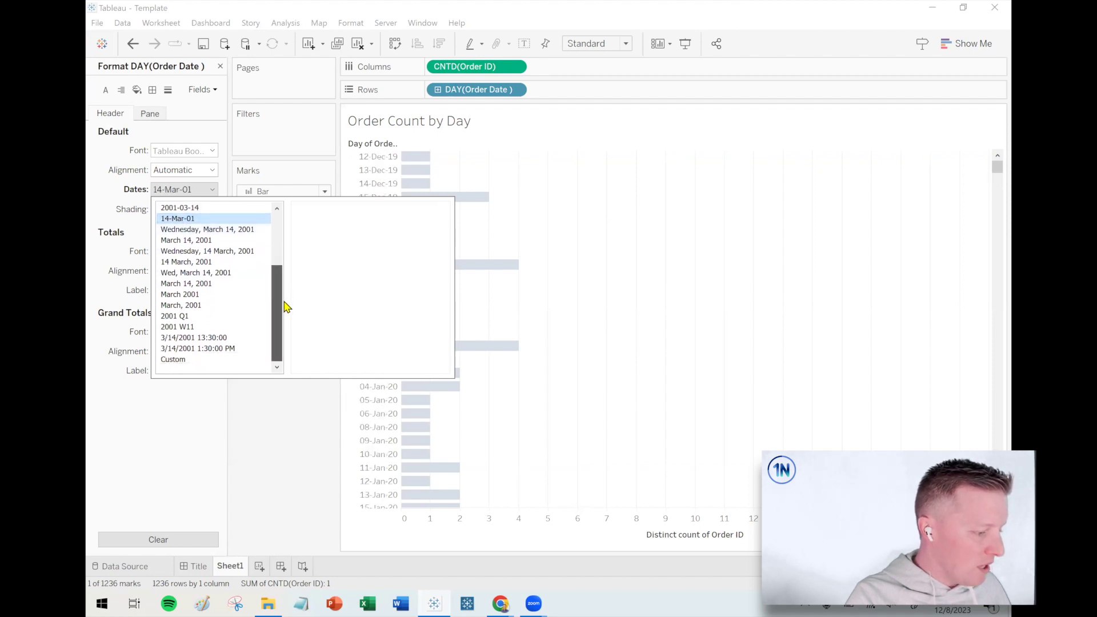
left_click(200, 361)
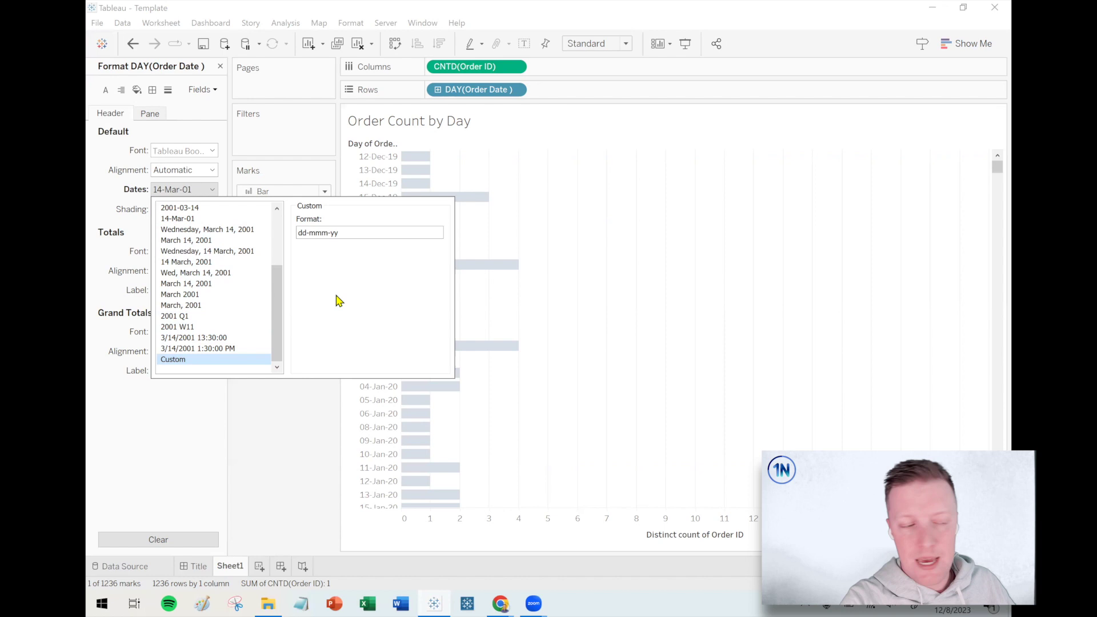
Replace the custom date pattern with mmm-dd-yyyy so headers read Dec-12-2019.
left_click_drag(357, 233, 243, 228)
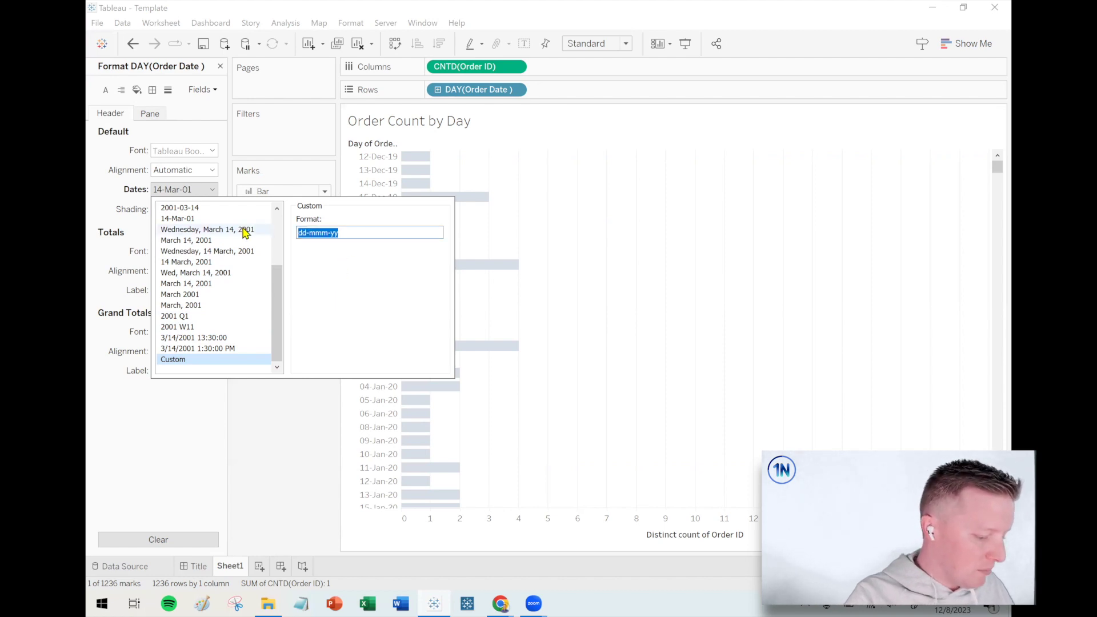
type("mmm")
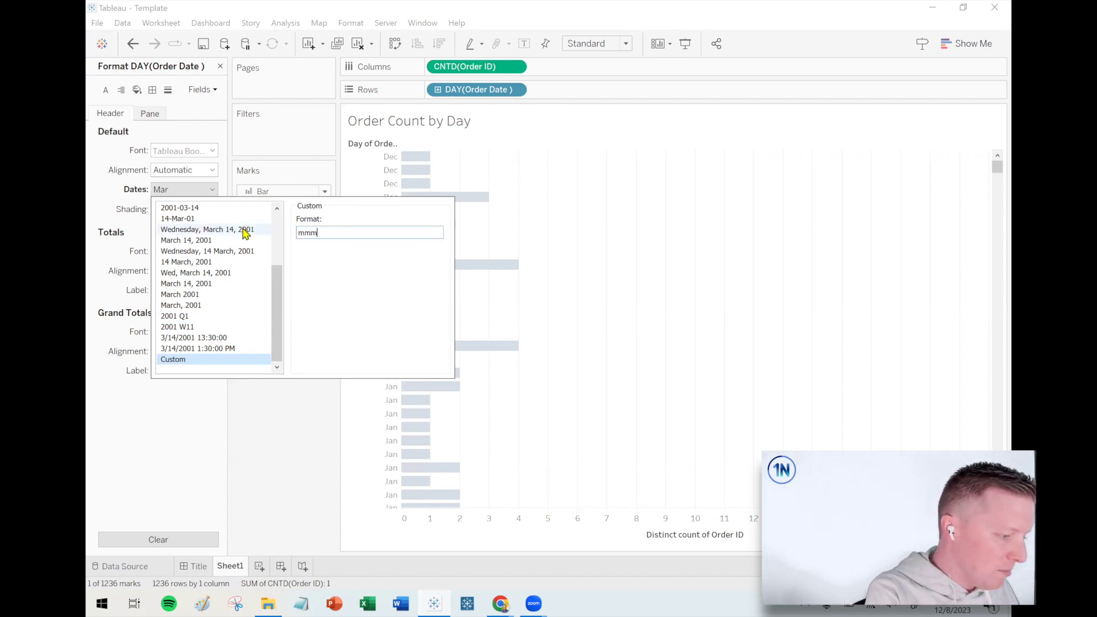
type("-dd")
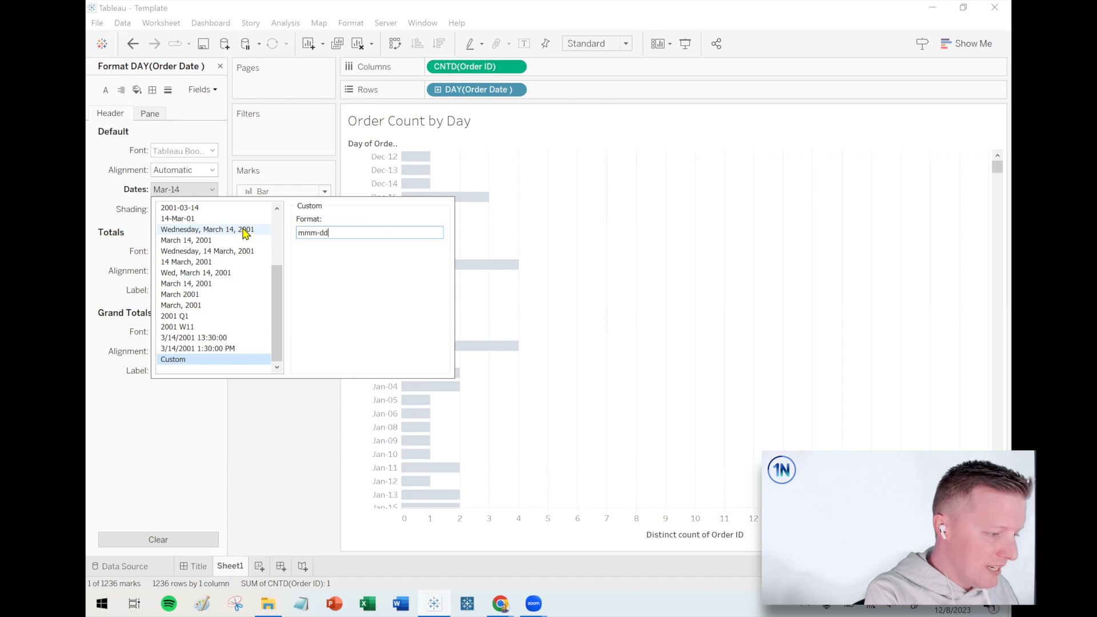
type("-yy")
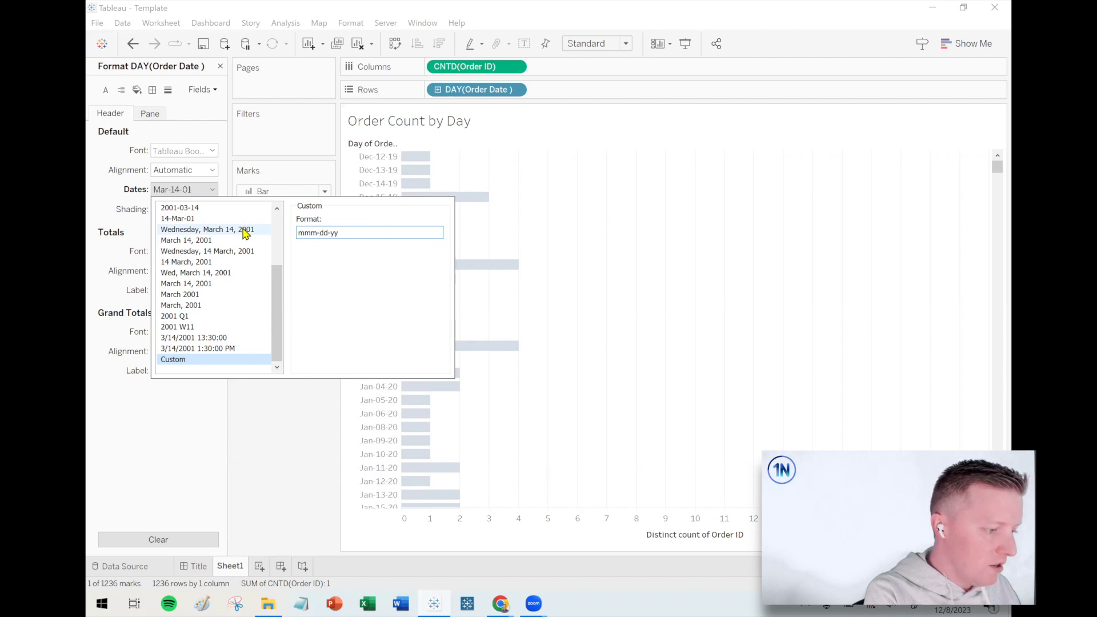
type("yy")
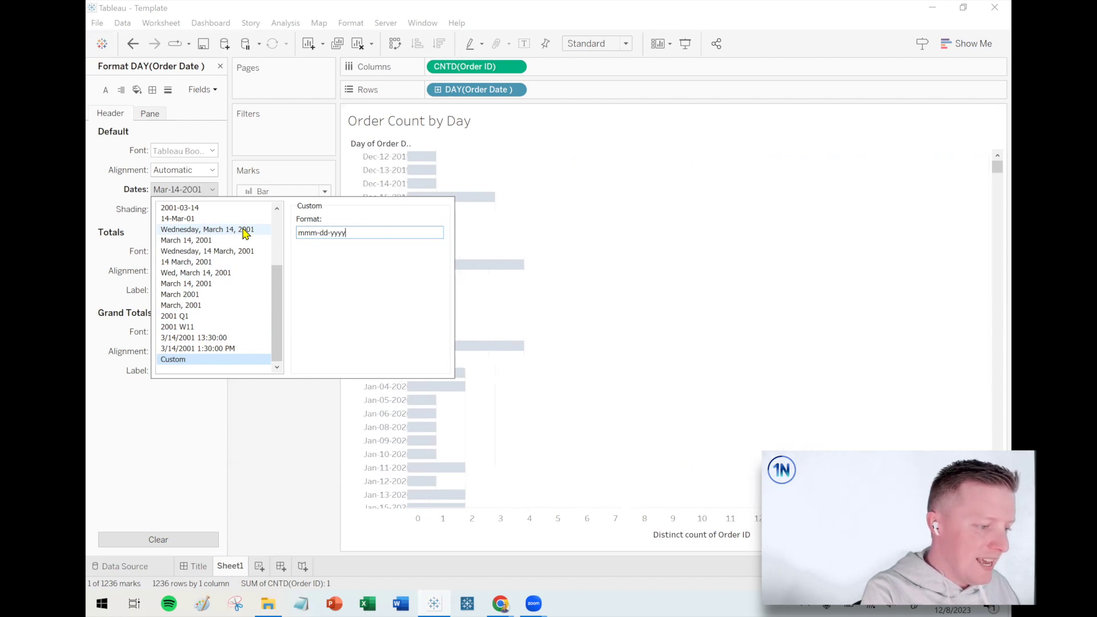
left_click(523, 252)
left_click(172, 194)
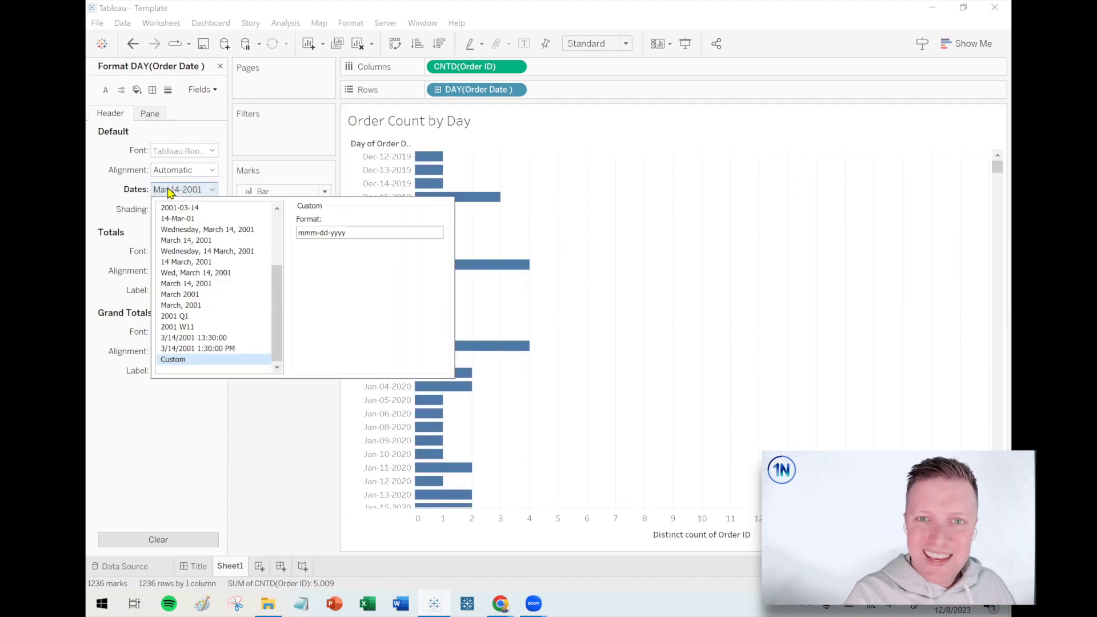
left_click(147, 113)
left_click(148, 113)
left_click(118, 112)
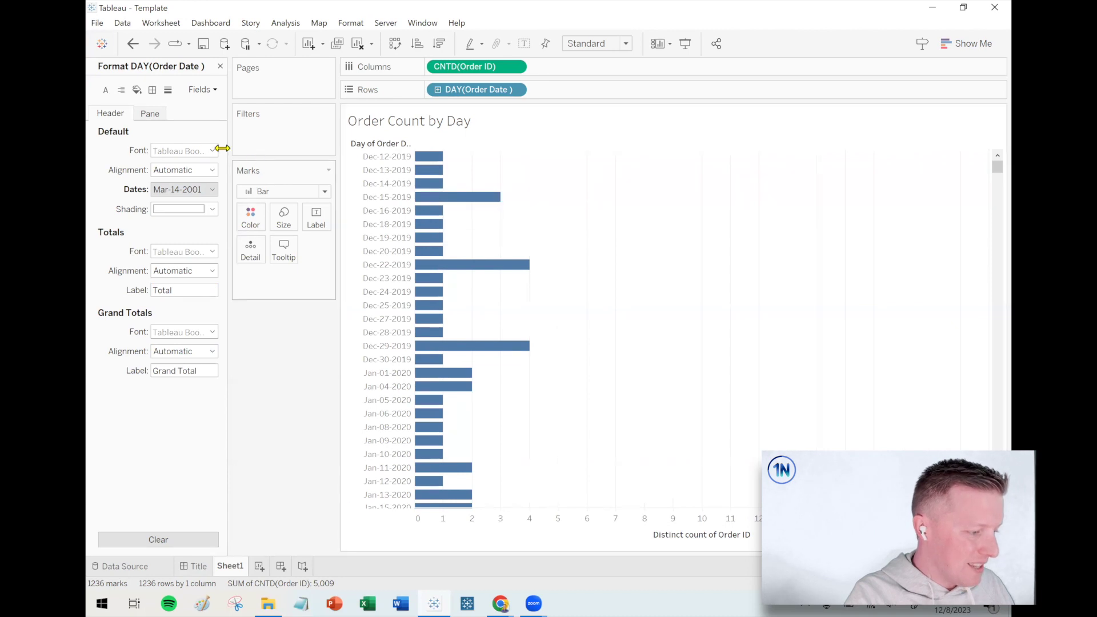
left_click(157, 116)
left_click(117, 115)
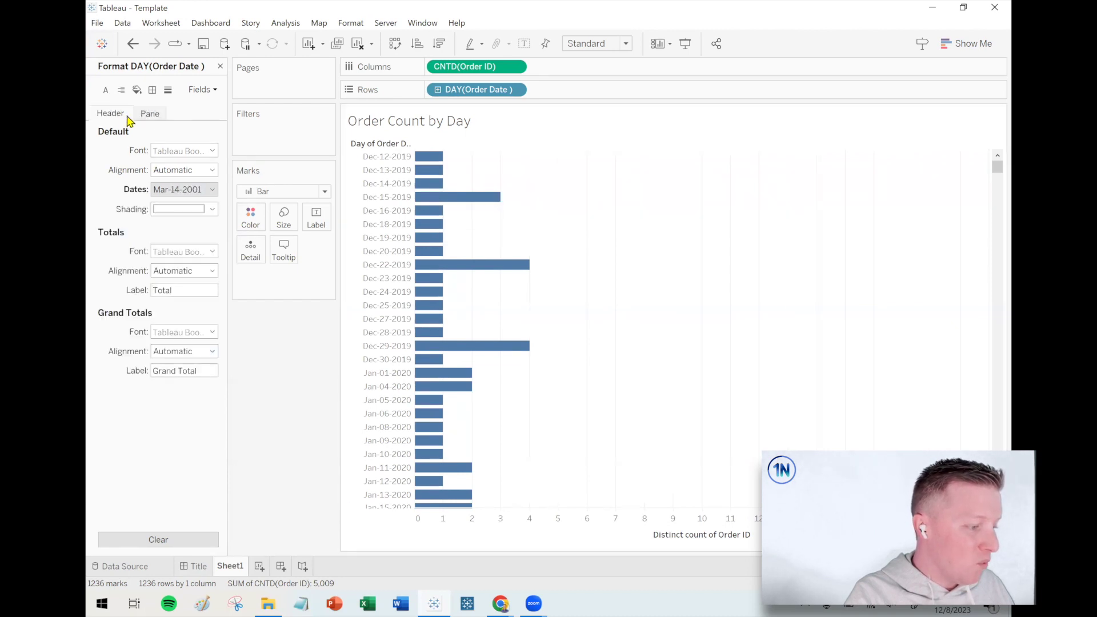
left_click(149, 114)
left_click(188, 190)
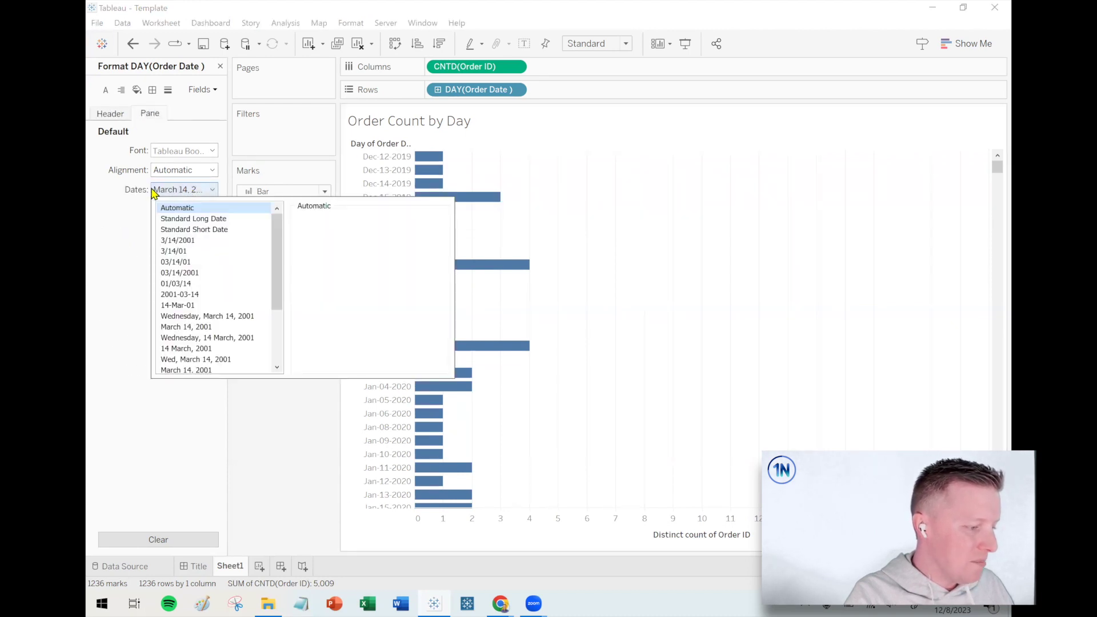
left_click(117, 116)
left_click(122, 116)
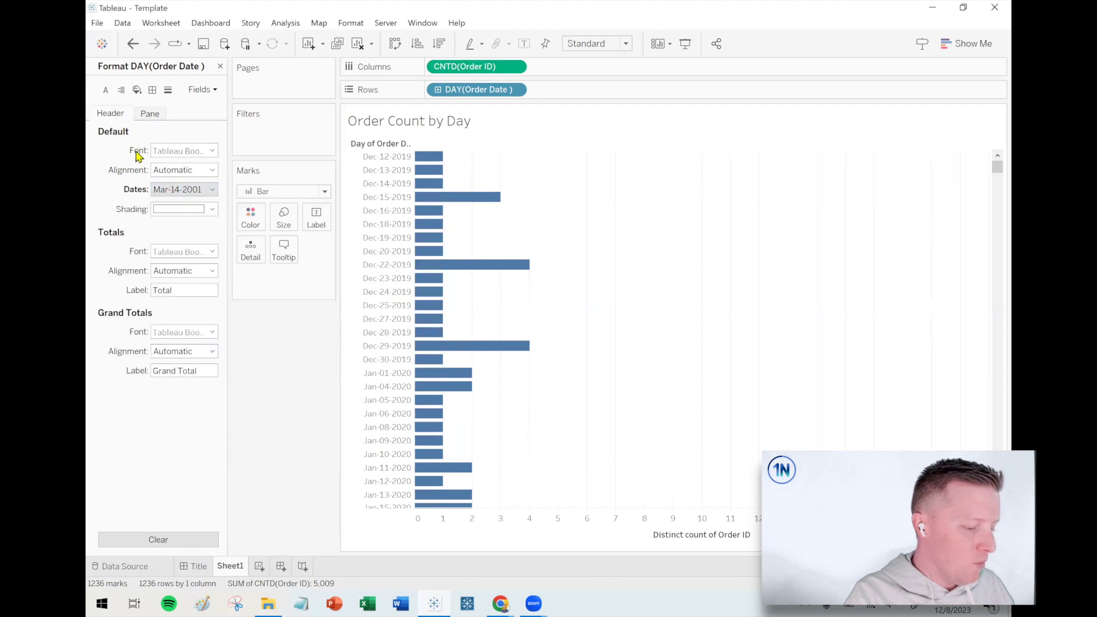